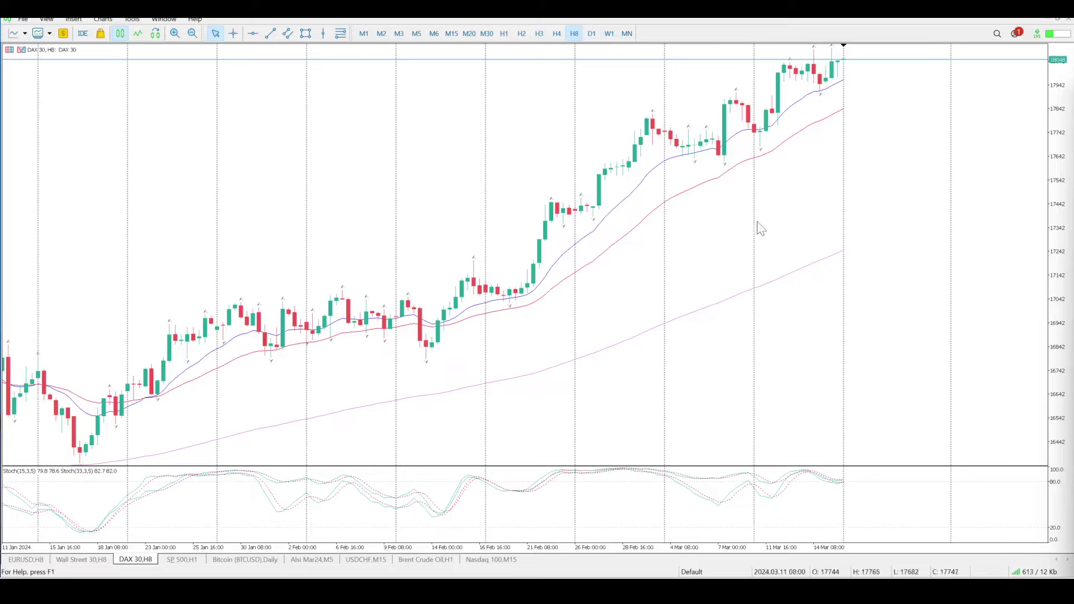
# - Draw two red horizontal resistance lines near the H8 highs, at 18040 and 17911
pyautogui.click(253, 33)
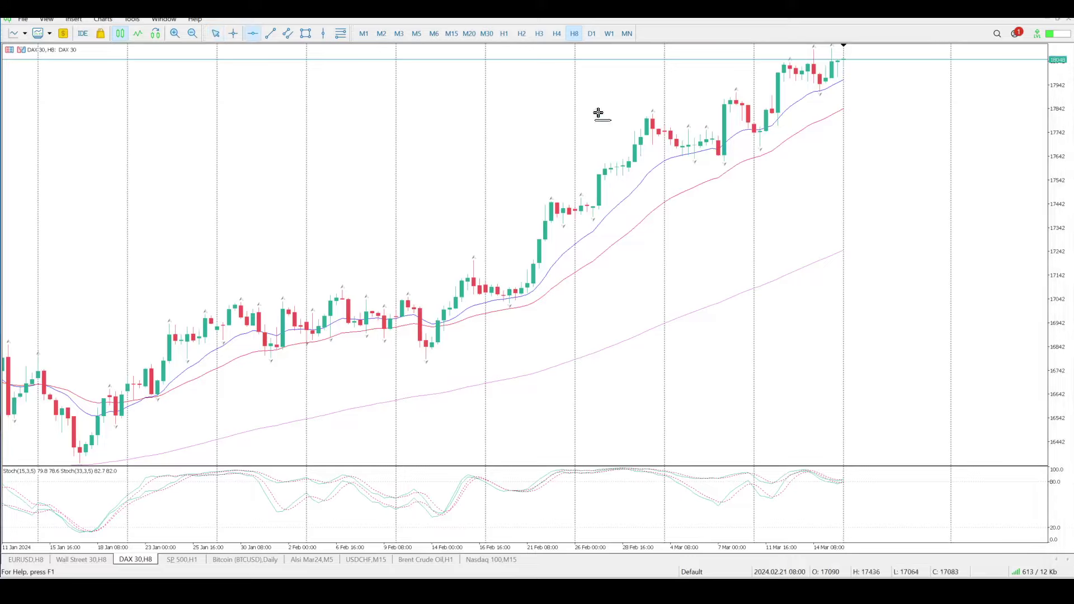
pyautogui.click(696, 61)
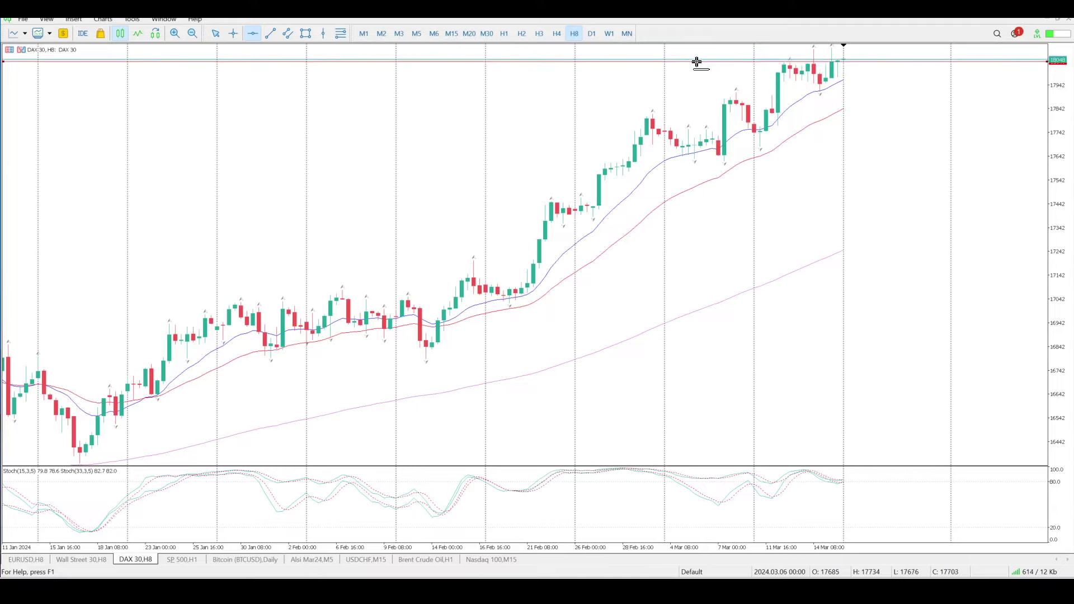
pyautogui.click(252, 33)
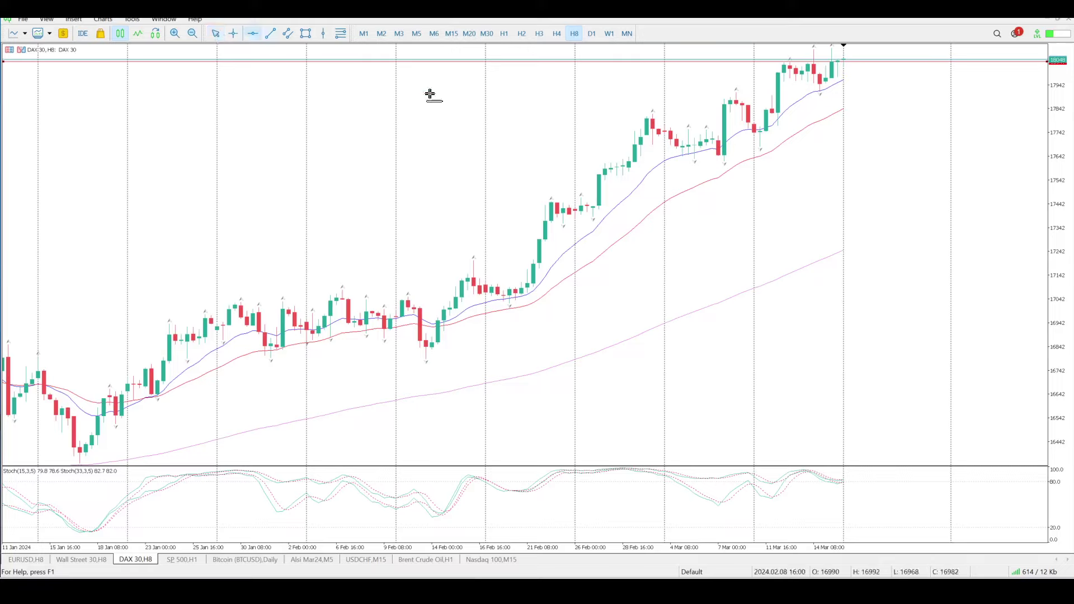
pyautogui.click(695, 92)
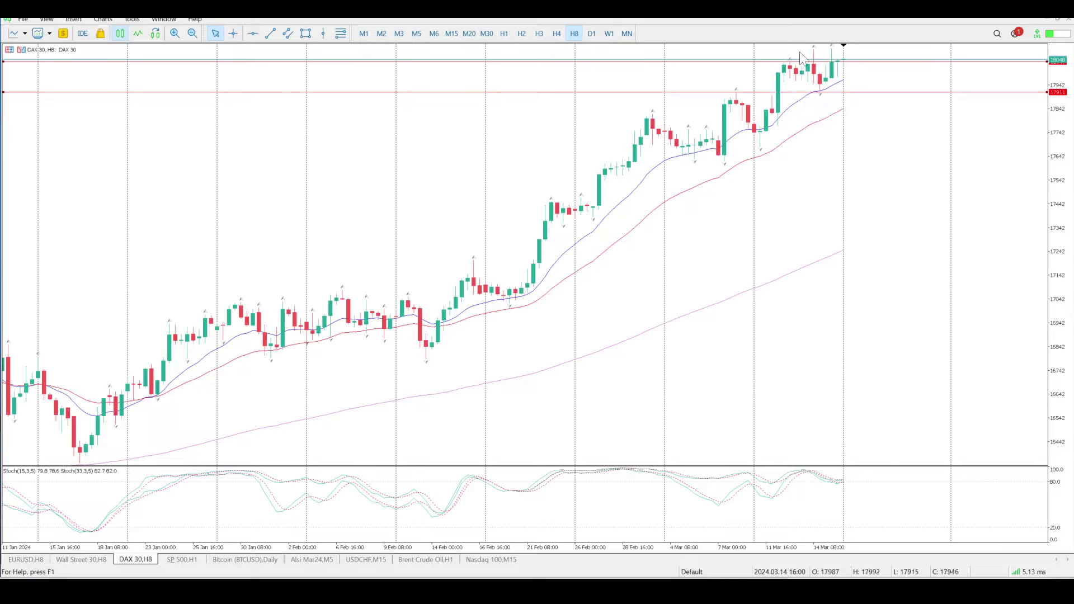
pyautogui.click(538, 34)
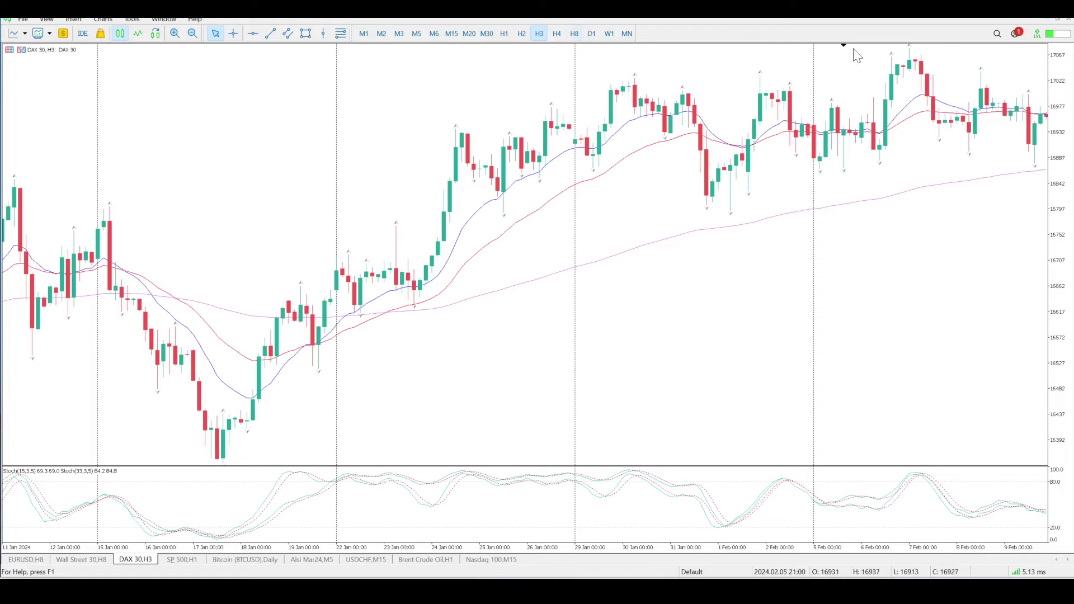
pyautogui.press('End')
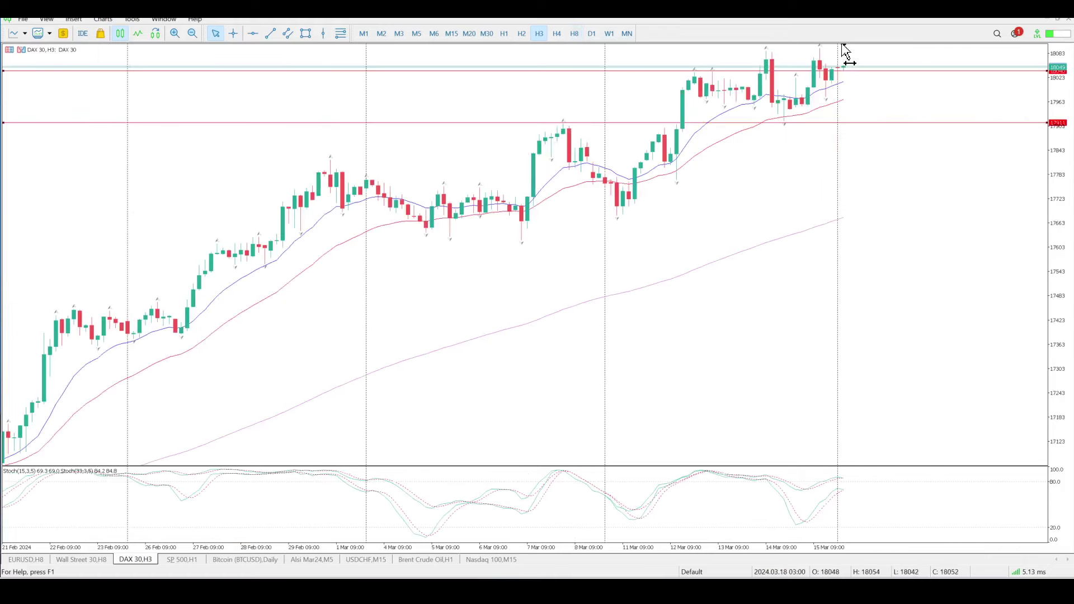
pyautogui.hotkey('ctrl', 'f')
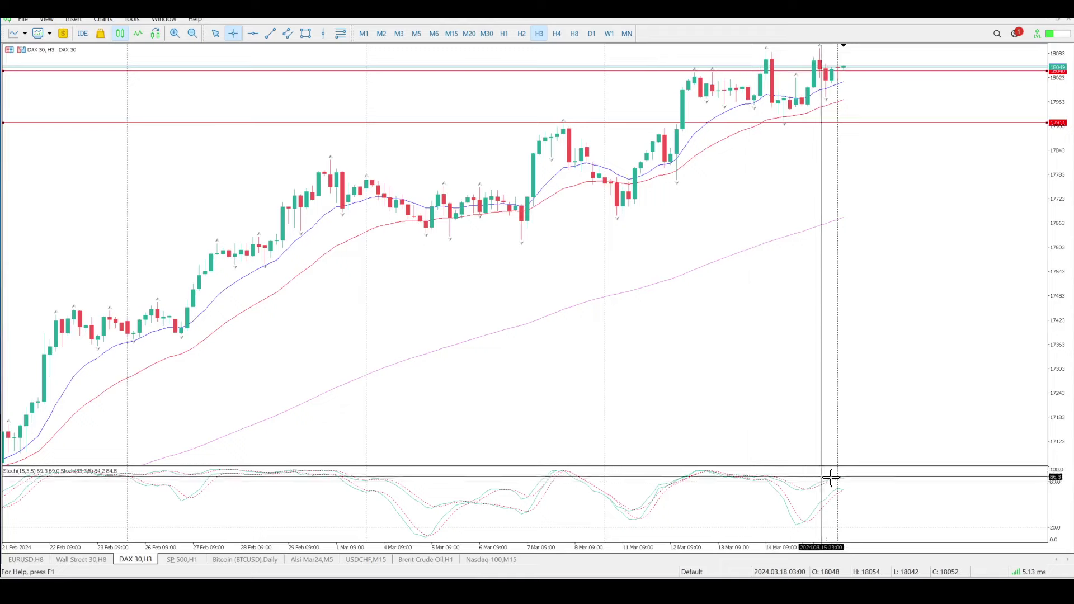
pyautogui.moveTo(796, 481)
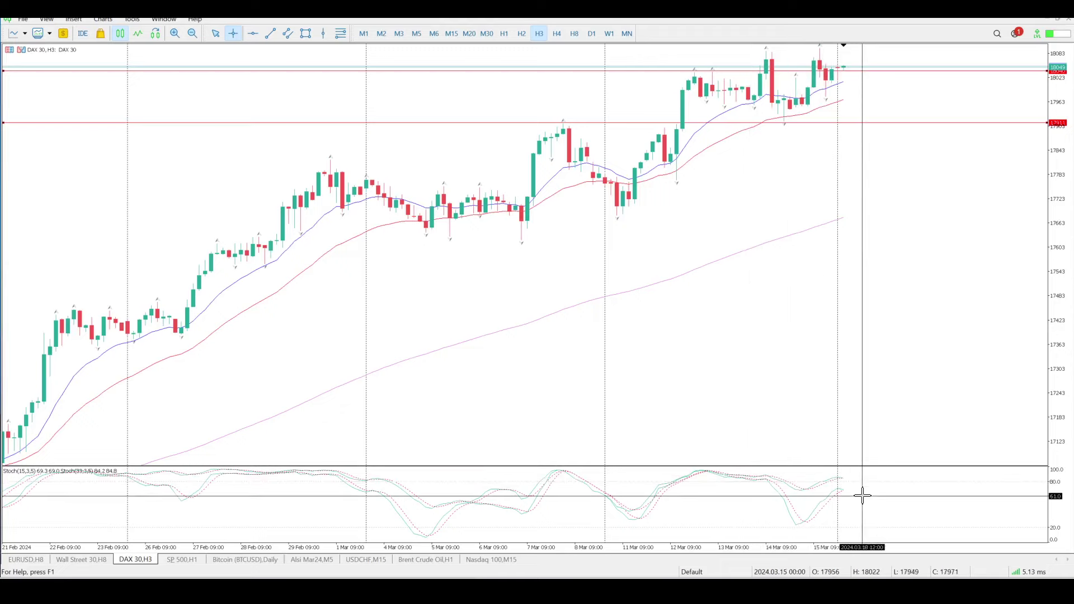
pyautogui.moveTo(845, 485)
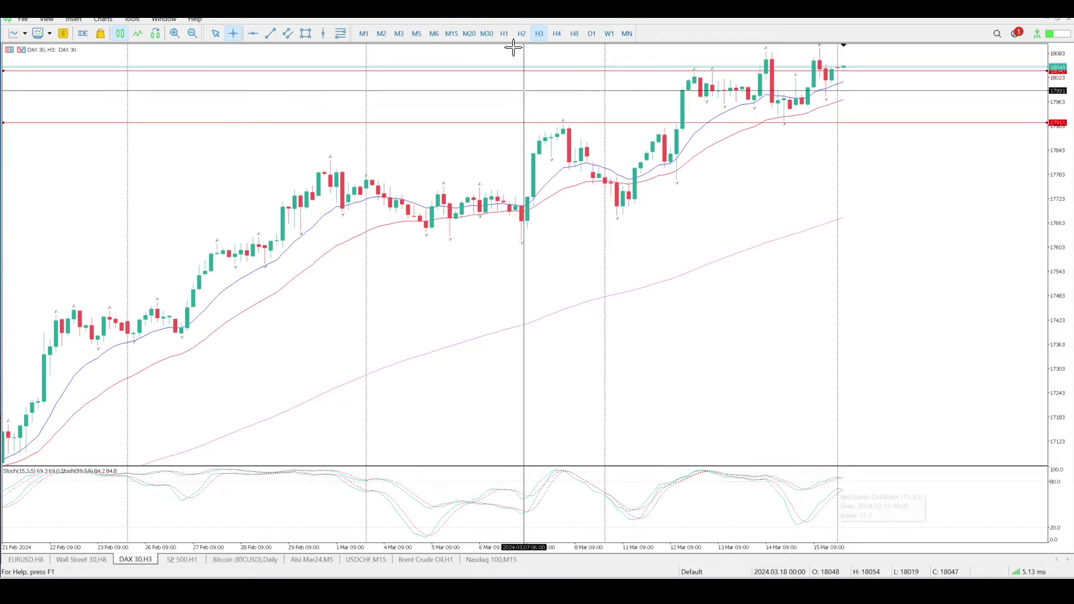
pyautogui.click(574, 34)
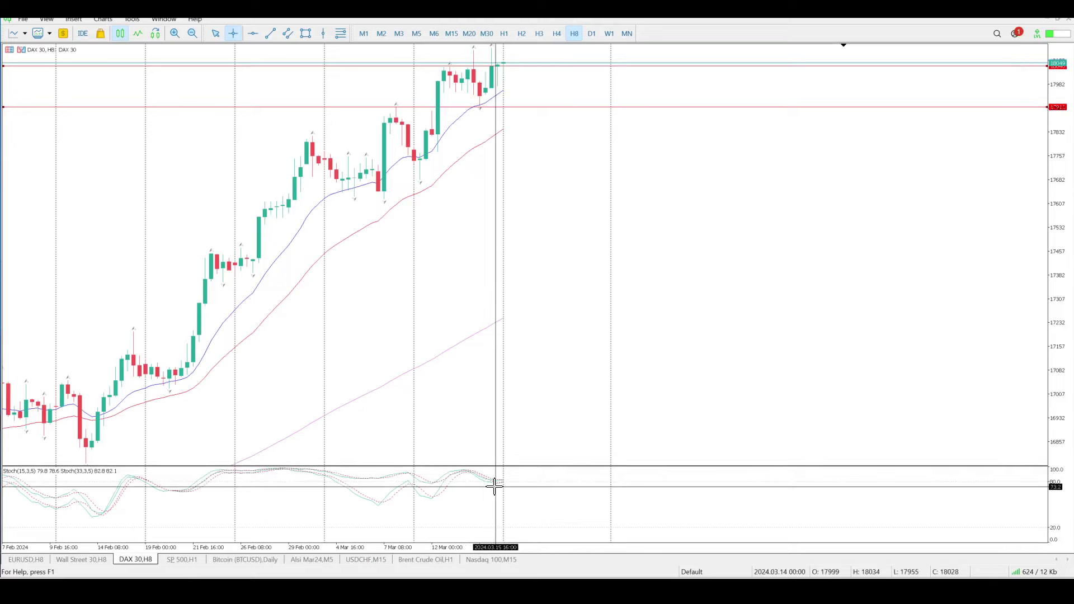
pyautogui.press('Escape')
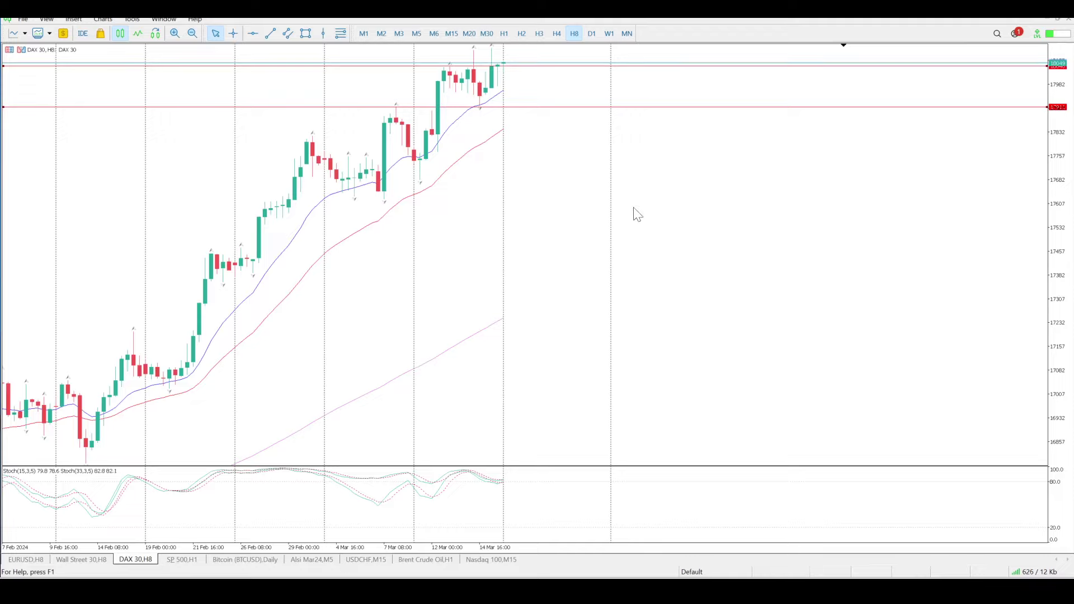
# - Switch to H3, jump to the latest bars, and drag a red horizontal line to 17819
pyautogui.click(539, 34)
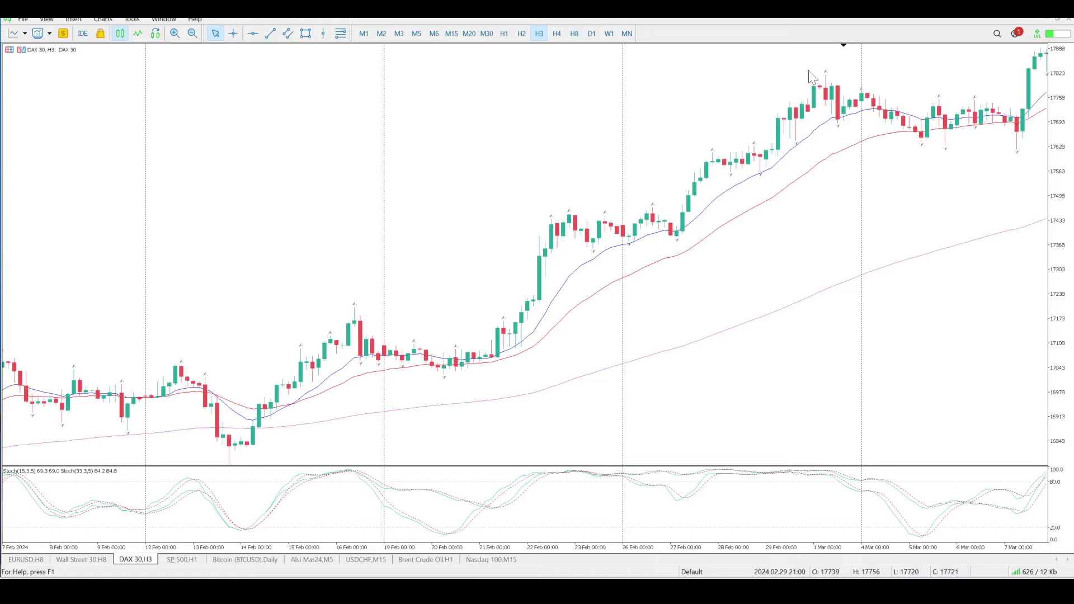
pyautogui.click(844, 46)
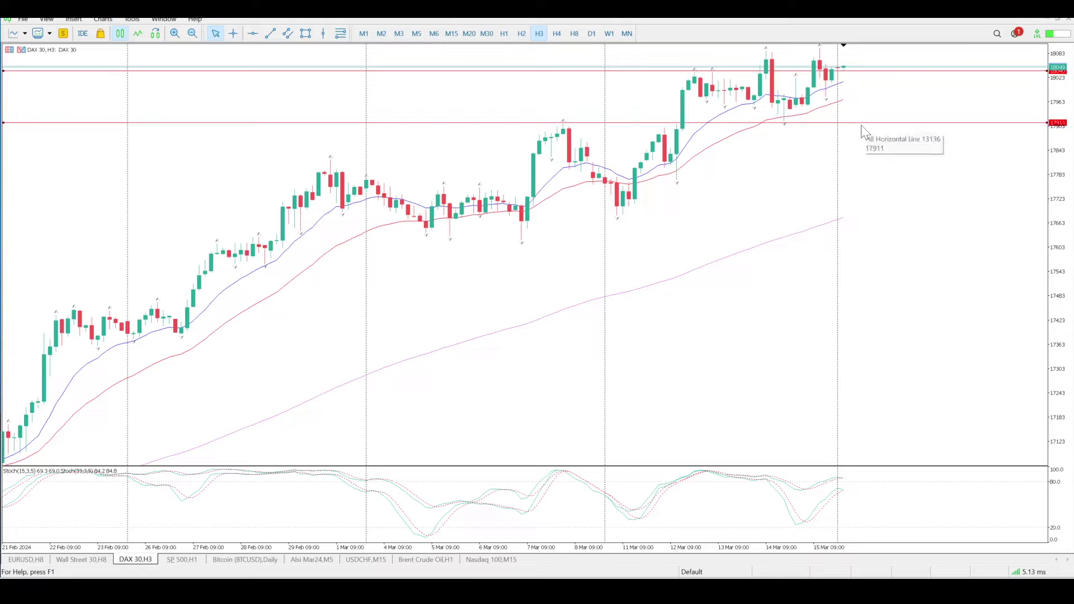
pyautogui.click(252, 33)
pyautogui.moveTo(287, 135); pyautogui.dragTo(286, 160)
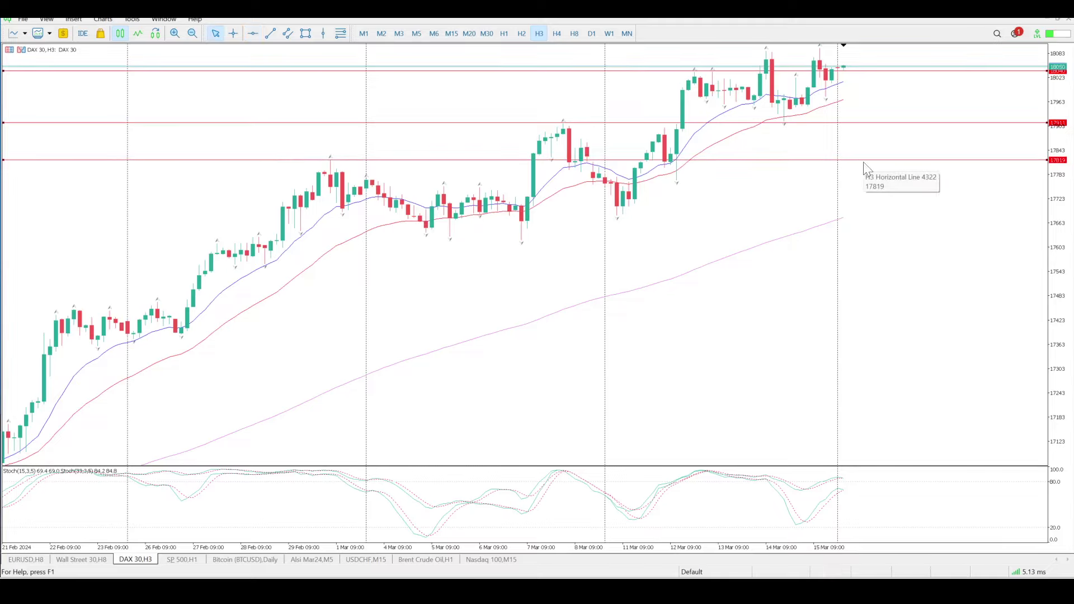
# - Switch to H1, shift the bars left, compress the price scale and enable the crosshair readout
pyautogui.click(504, 34)
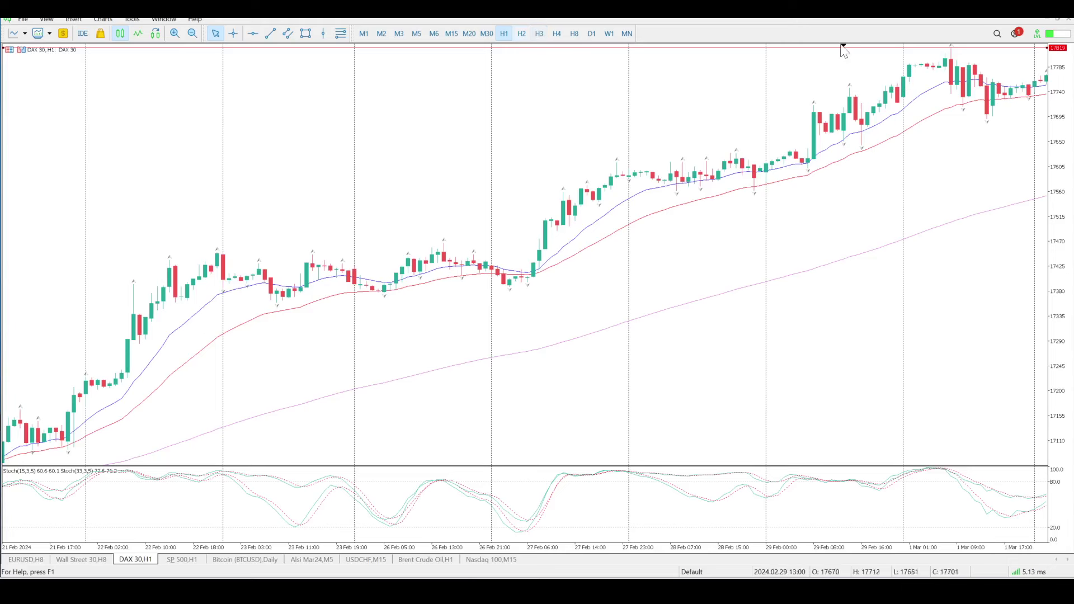
pyautogui.moveTo(844, 48); pyautogui.dragTo(845, 50)
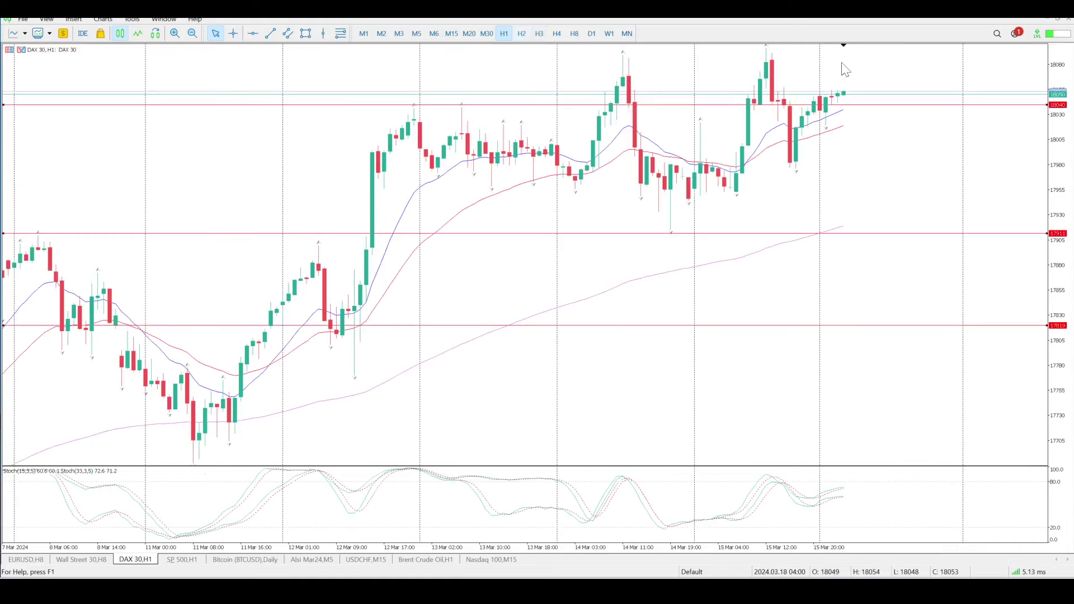
pyautogui.moveTo(1058, 153); pyautogui.dragTo(1048, 251)
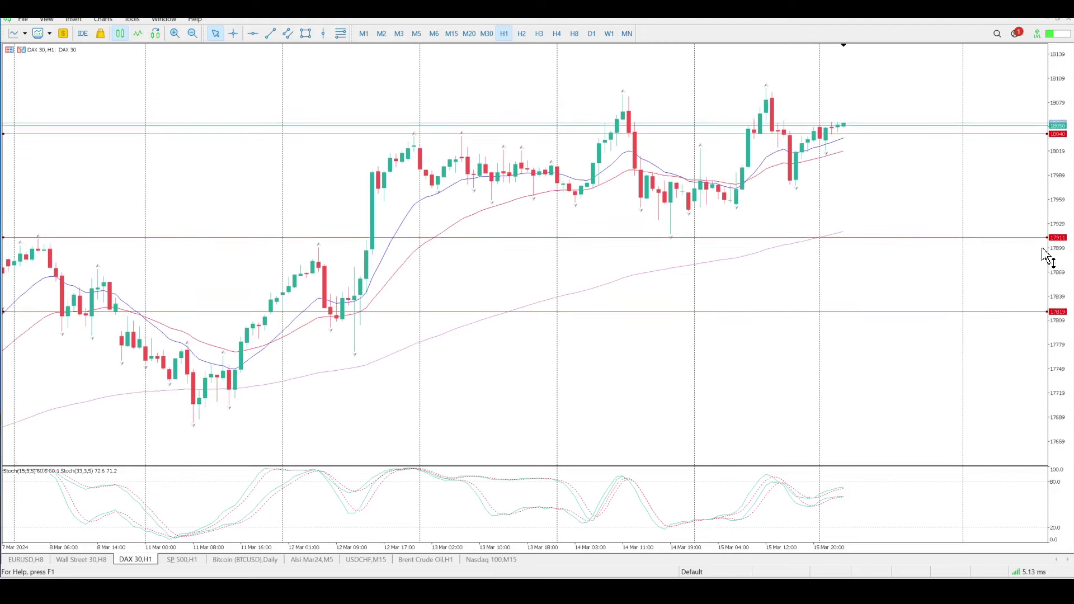
pyautogui.middleClick(716, 216)
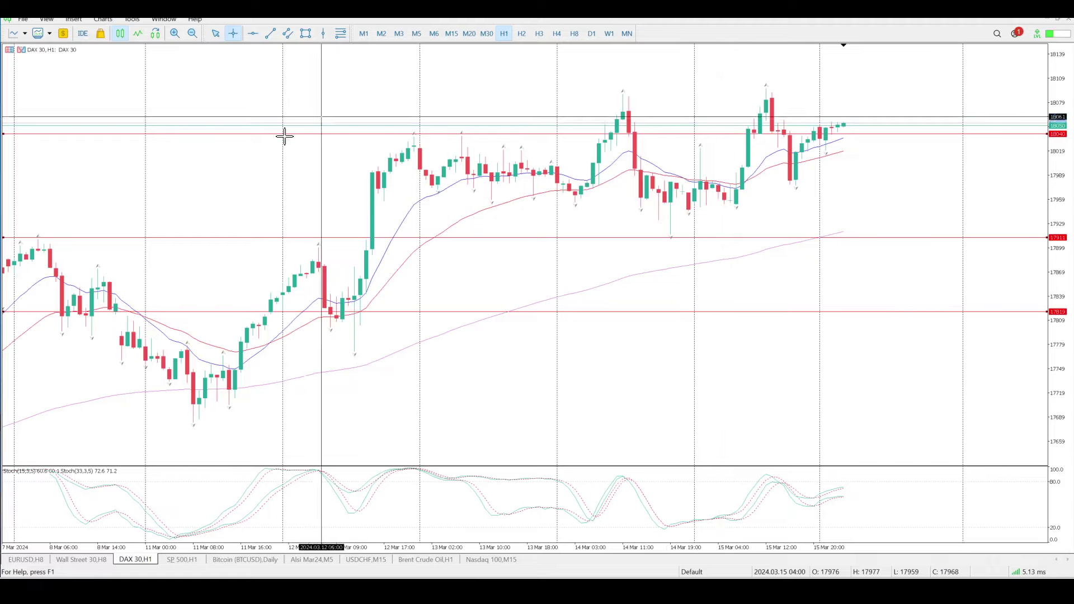
# - Draw red horizontal lines at 17955 and 18080 on the H1 chart
pyautogui.click(253, 33)
pyautogui.moveTo(476, 217); pyautogui.dragTo(475, 200)
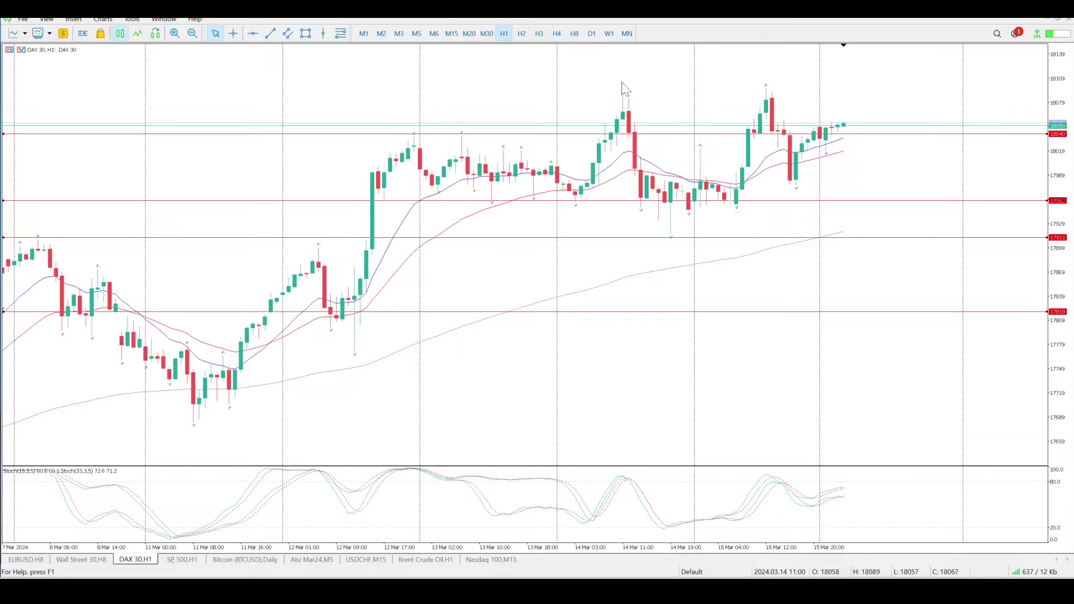
pyautogui.click(253, 33)
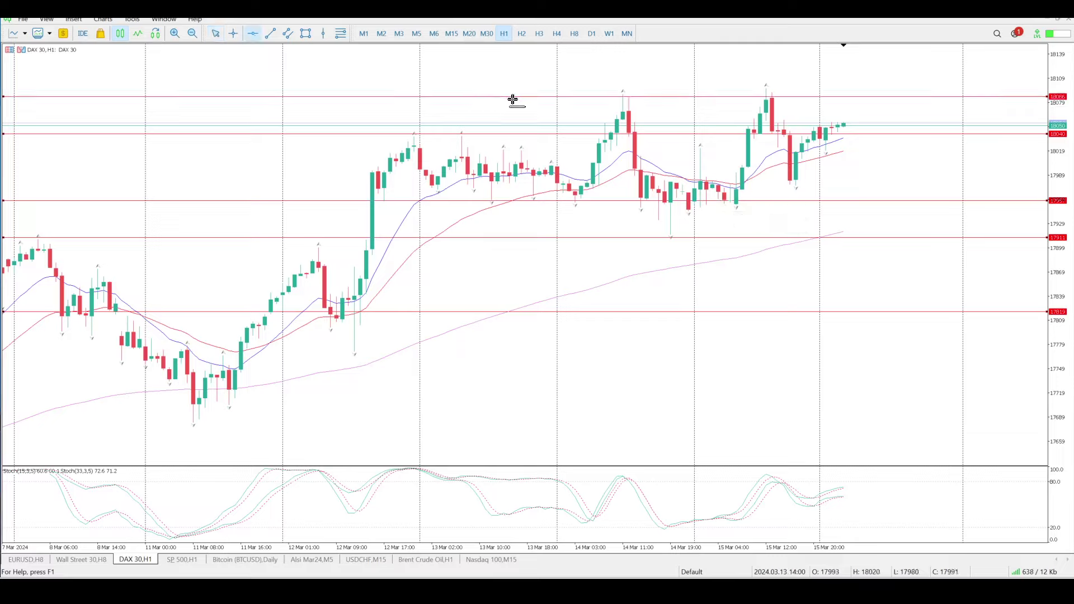
pyautogui.moveTo(513, 100); pyautogui.dragTo(525, 95)
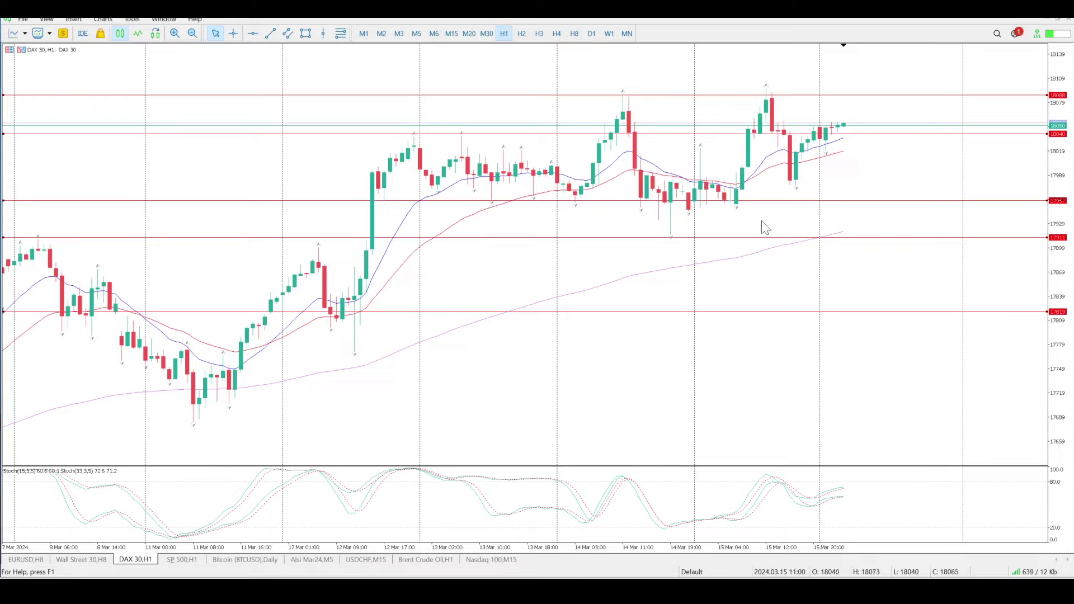
# - Switch to M15 and scroll through the chart to review the 18088, 18040 and 17957 lines
pyautogui.click(451, 33)
pyautogui.scroll(3, 642, 237)
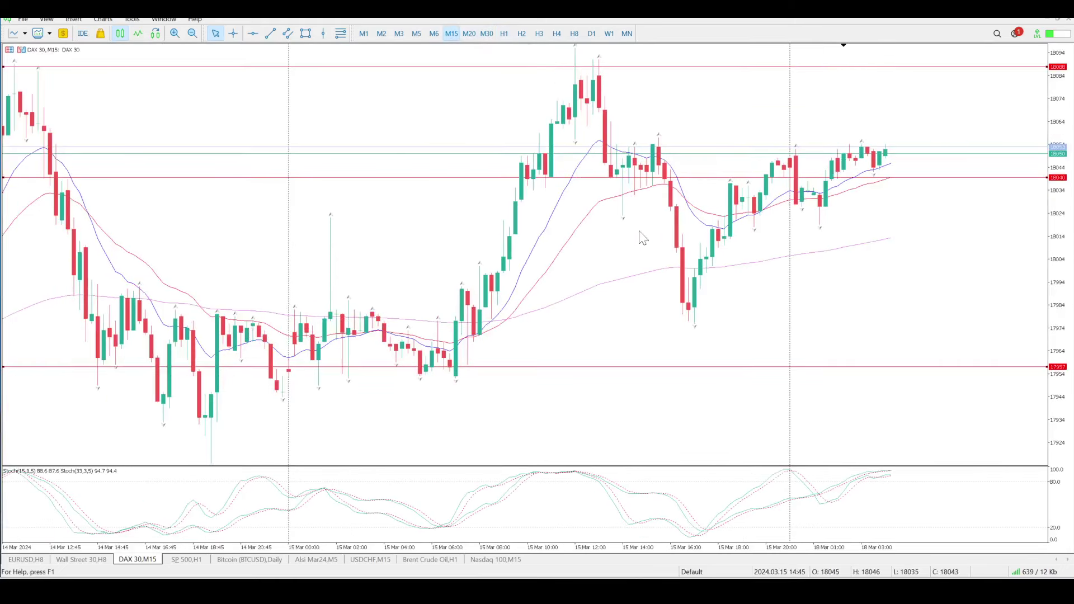
pyautogui.scroll(3, 641, 199)
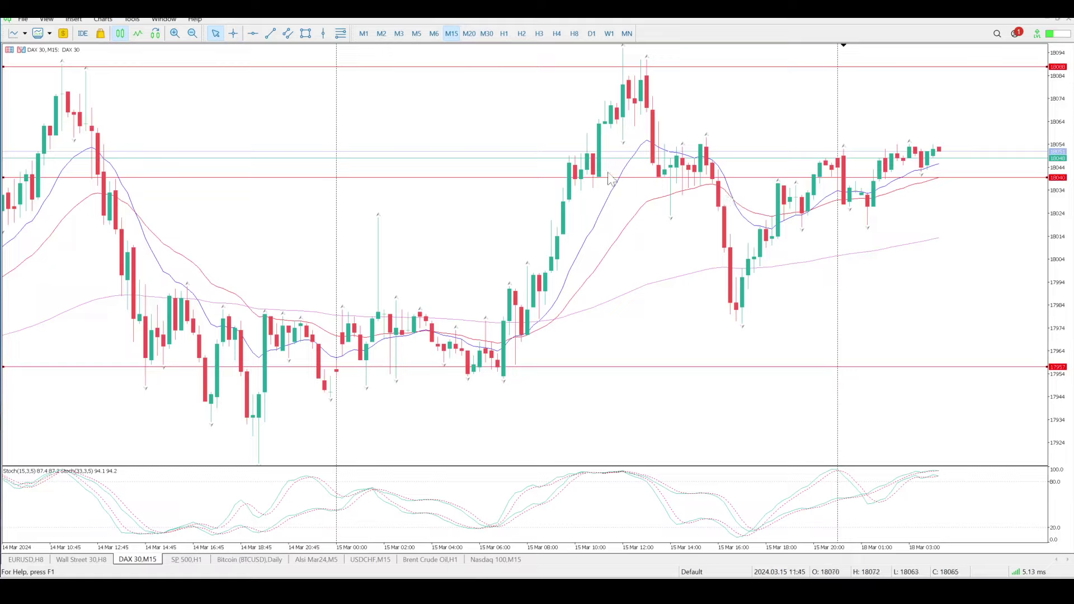
pyautogui.hscroll(-3, 599, 182)
pyautogui.hscroll(5, 616, 180)
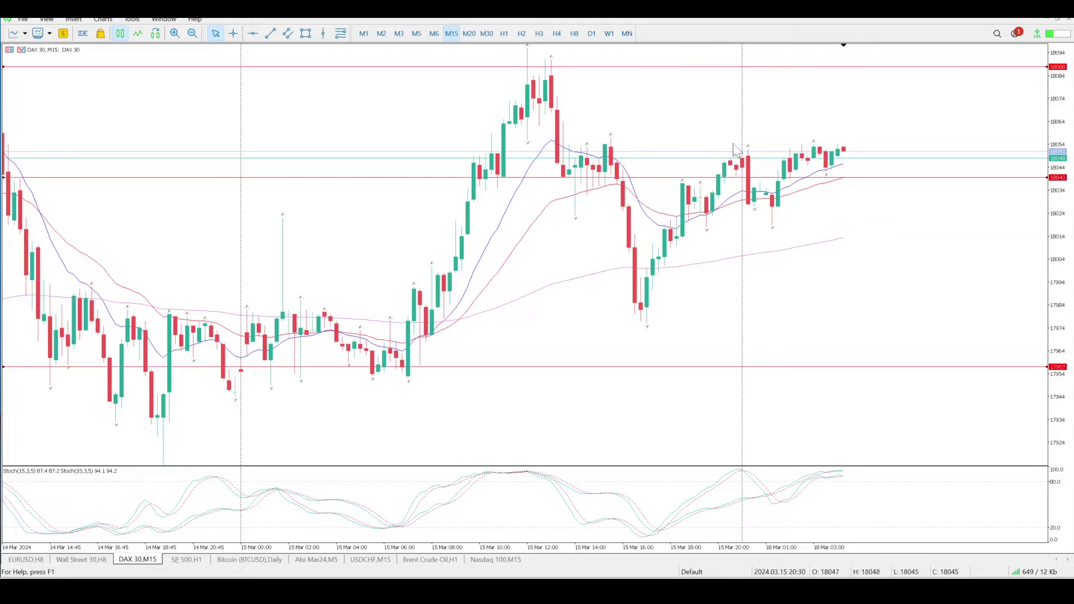
# - Place a red horizontal line at 18022, between the 18040 and 17957 levels
pyautogui.click(253, 33)
pyautogui.click(315, 221)
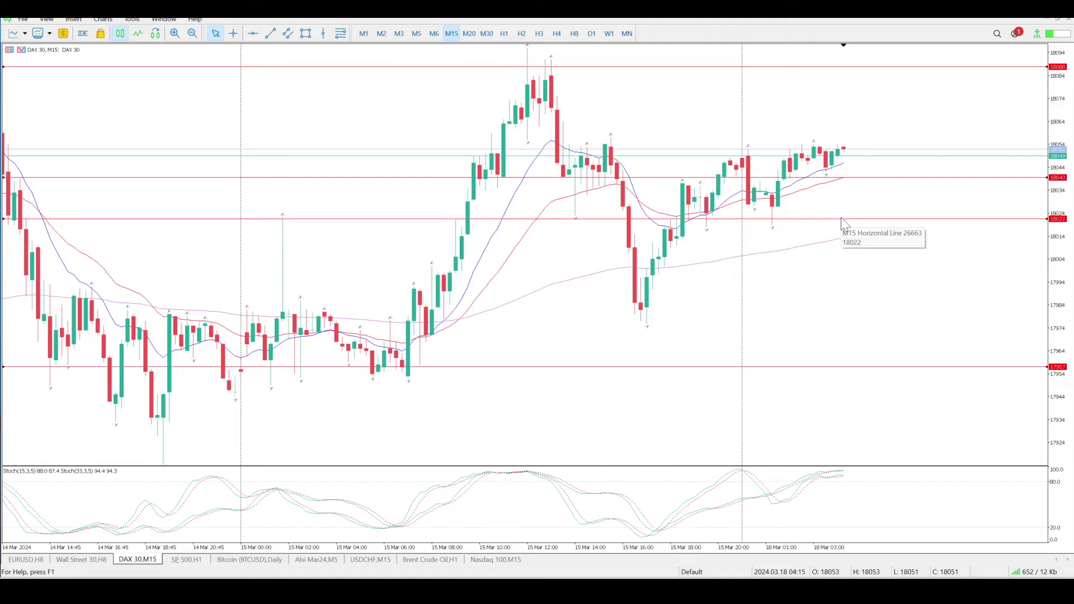
pyautogui.scroll(5, 844, 223)
pyautogui.scroll(-5, 844, 222)
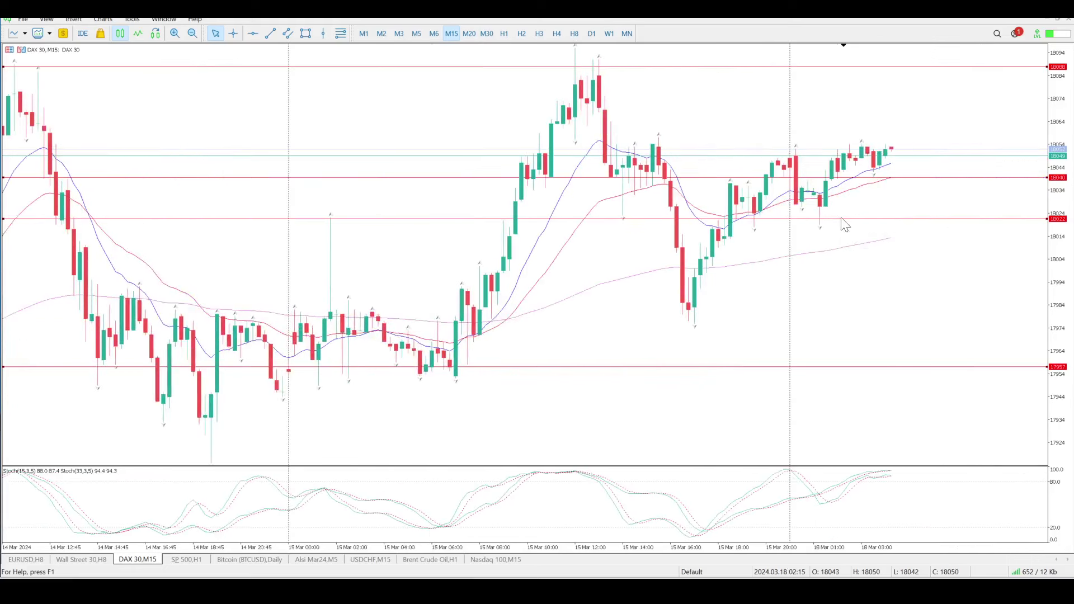
pyautogui.scroll(-1, 844, 222)
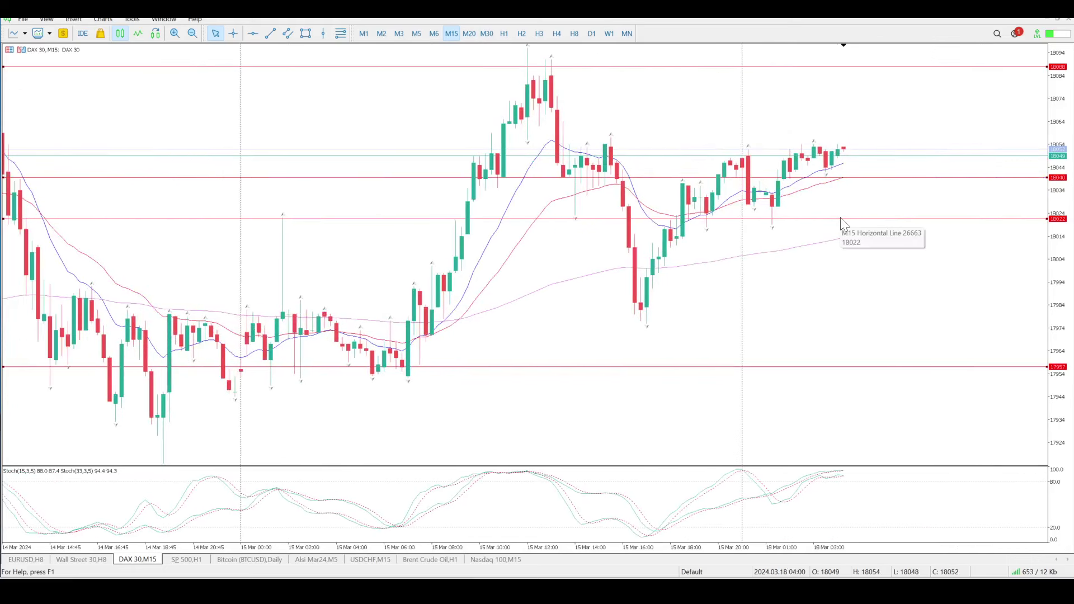